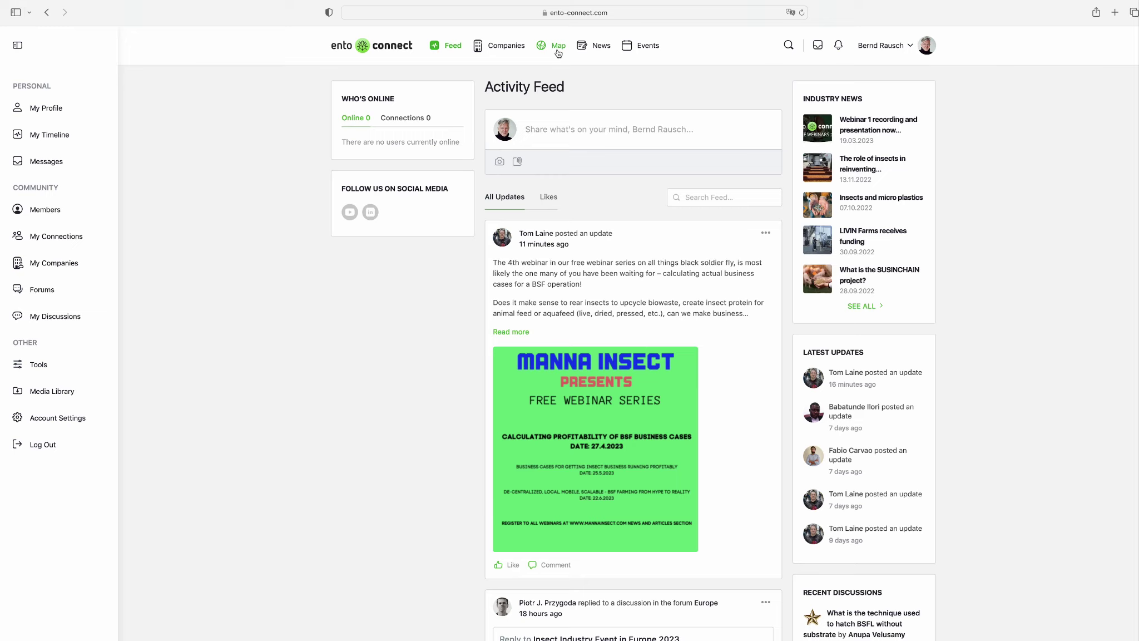
Step: Open the Map page showing member company pins for all categories worldwide
left_click(558, 49)
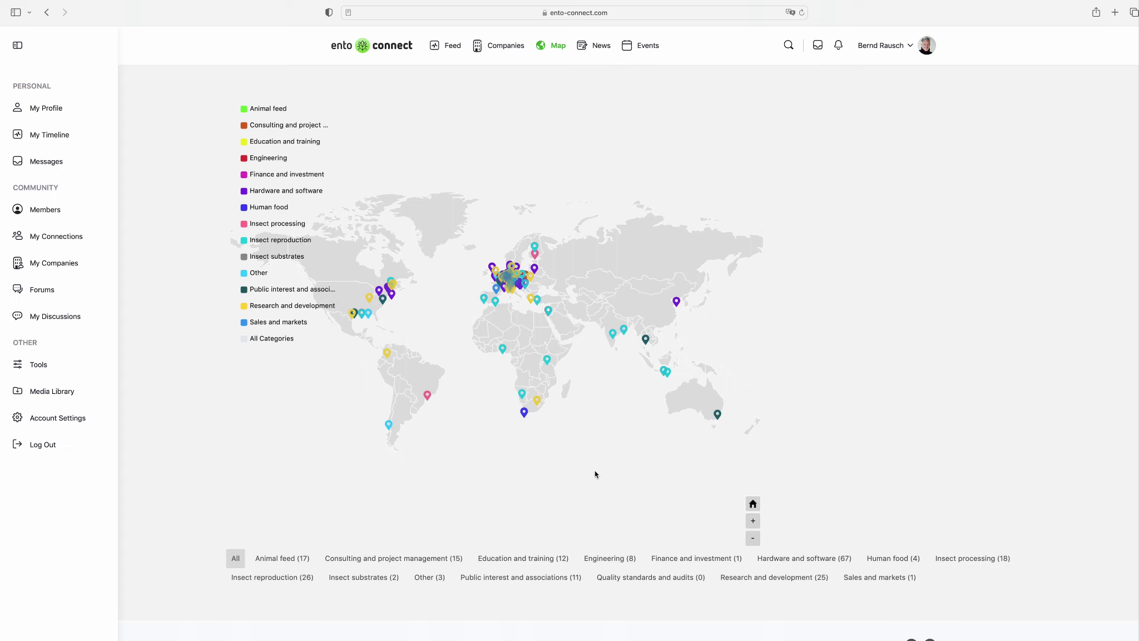
scroll(596, 470, "up", 2)
scroll(595, 470, "up", 3)
scroll(596, 471, "down", 3)
scroll(595, 470, "down", 2)
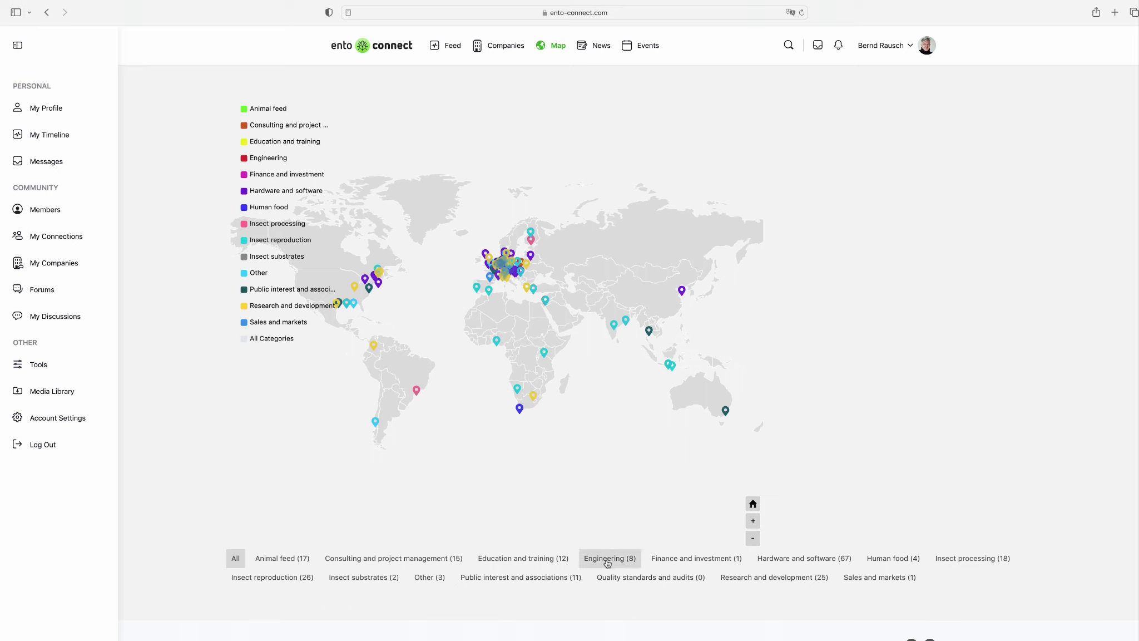
Step: Filter the map to Engineering (8), view the Insect Projects card, and open Companies
left_click(608, 559)
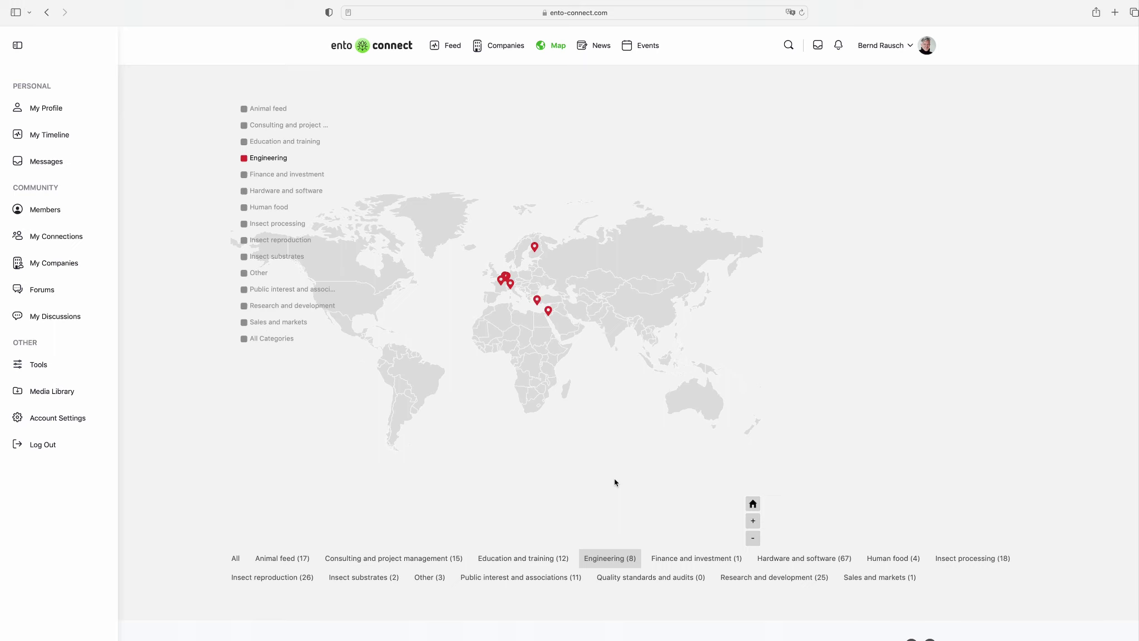
left_click(547, 311)
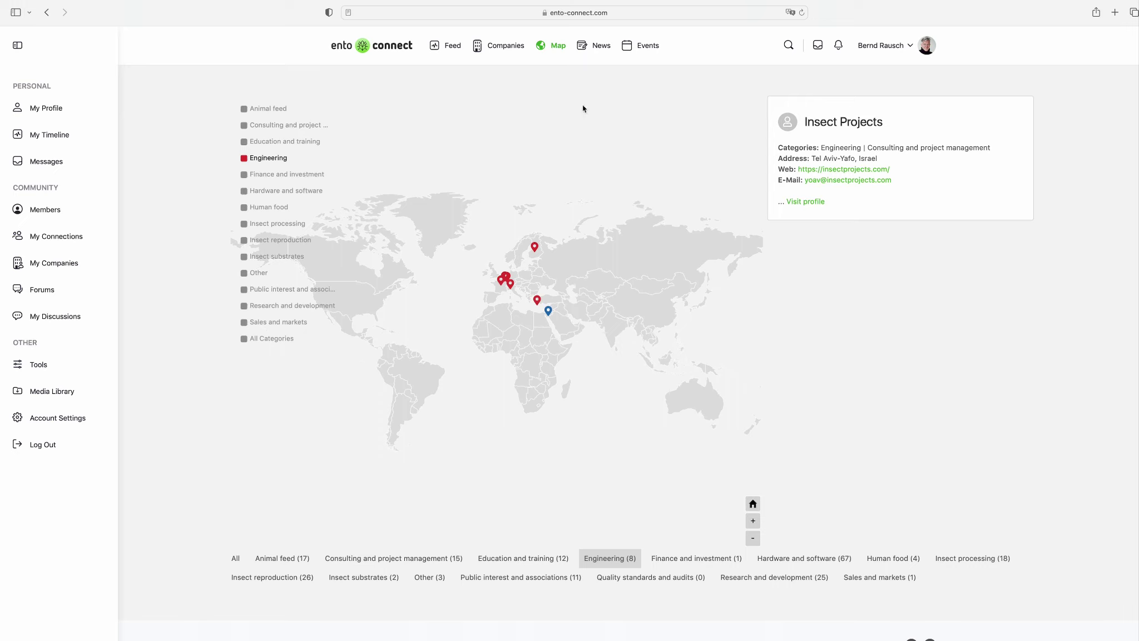
left_click(501, 49)
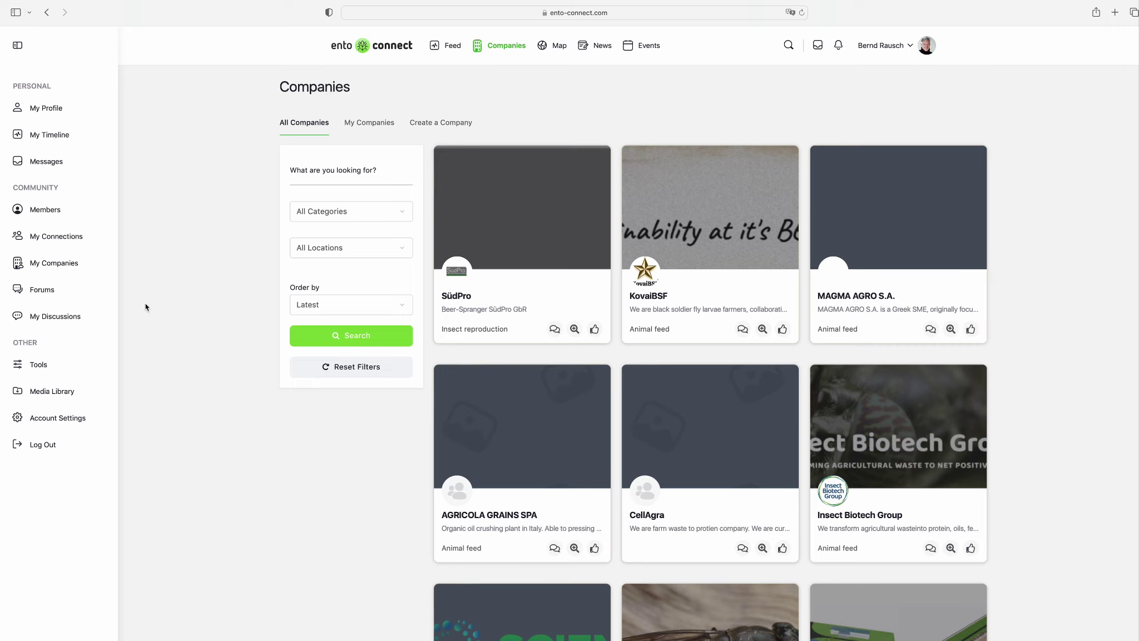
Step: Open the Members directory listing all 217 community members
left_click(45, 211)
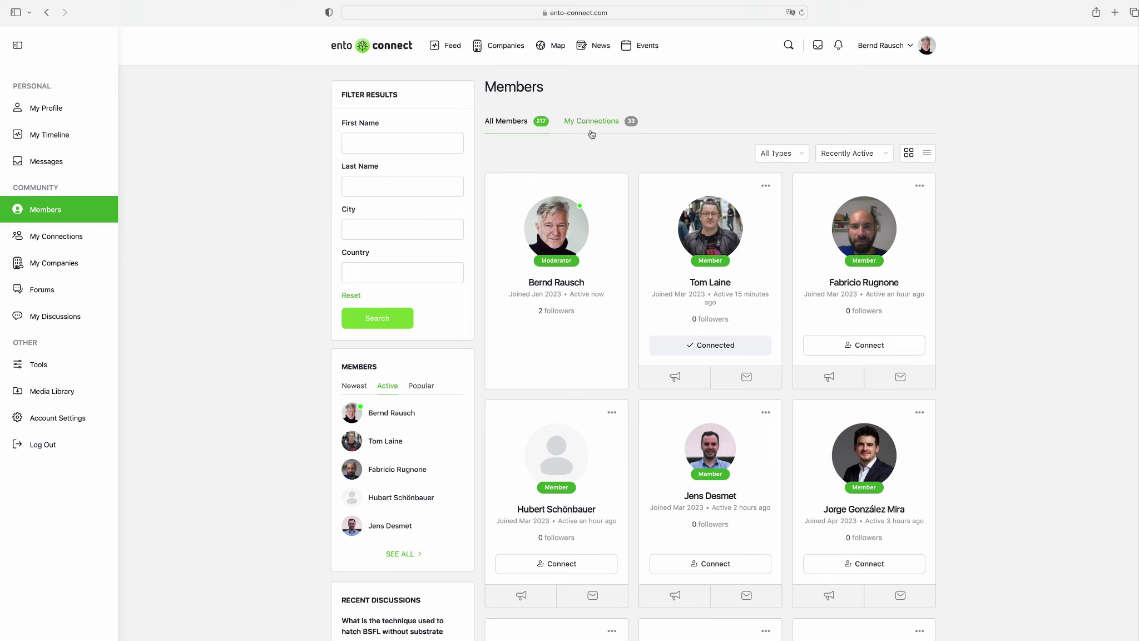
Step: Open the News page, topped by the 2023 webinar recording announcement
left_click(590, 49)
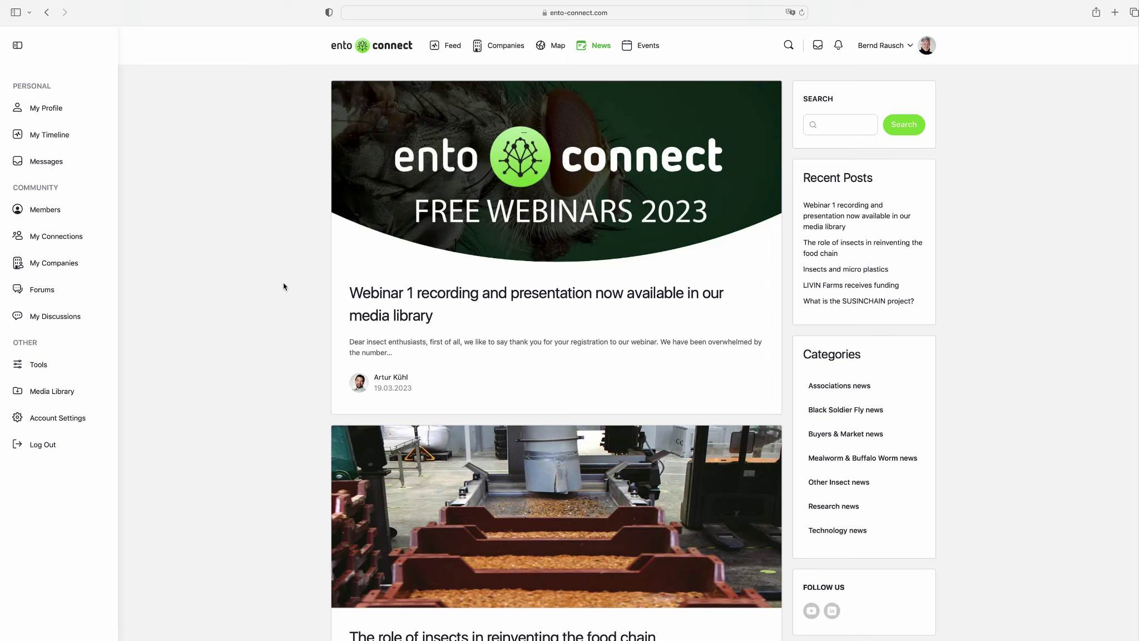
Step: Open the Events list showing upcoming webinars and the Pet Food Forum
left_click(647, 47)
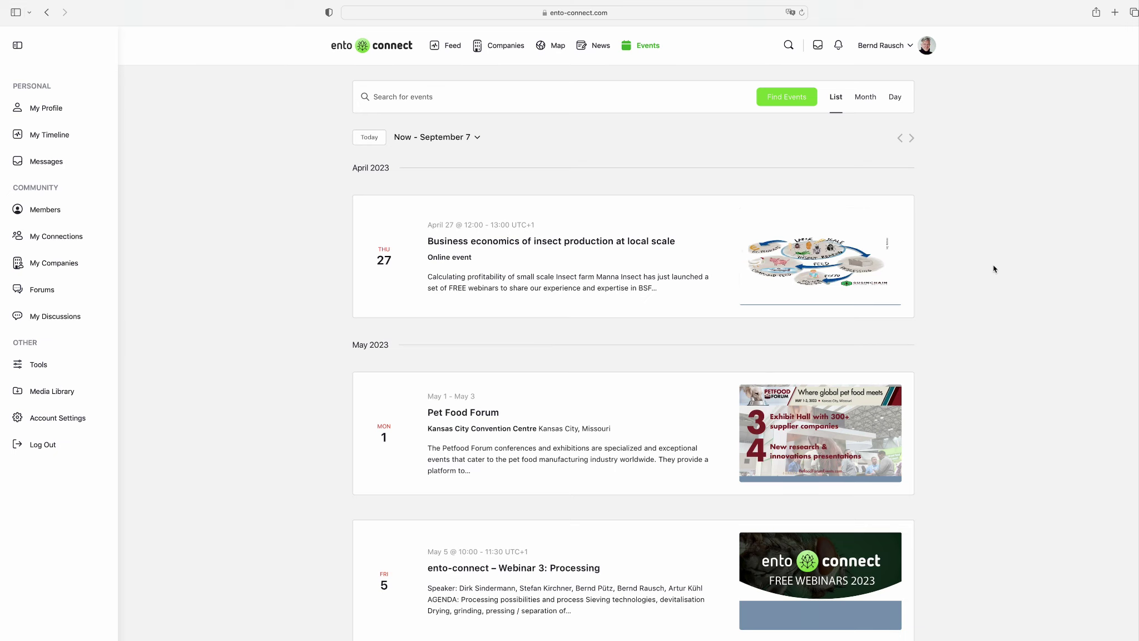
scroll(628, 400, "down", 3)
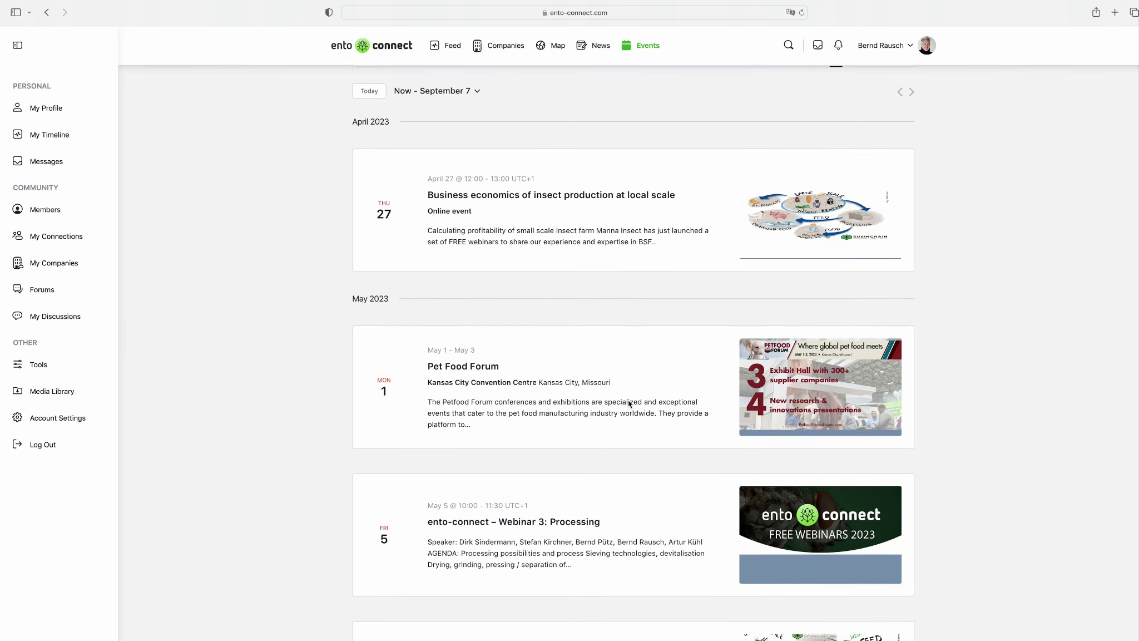
scroll(628, 404, "down", 3)
scroll(629, 403, "down", 2)
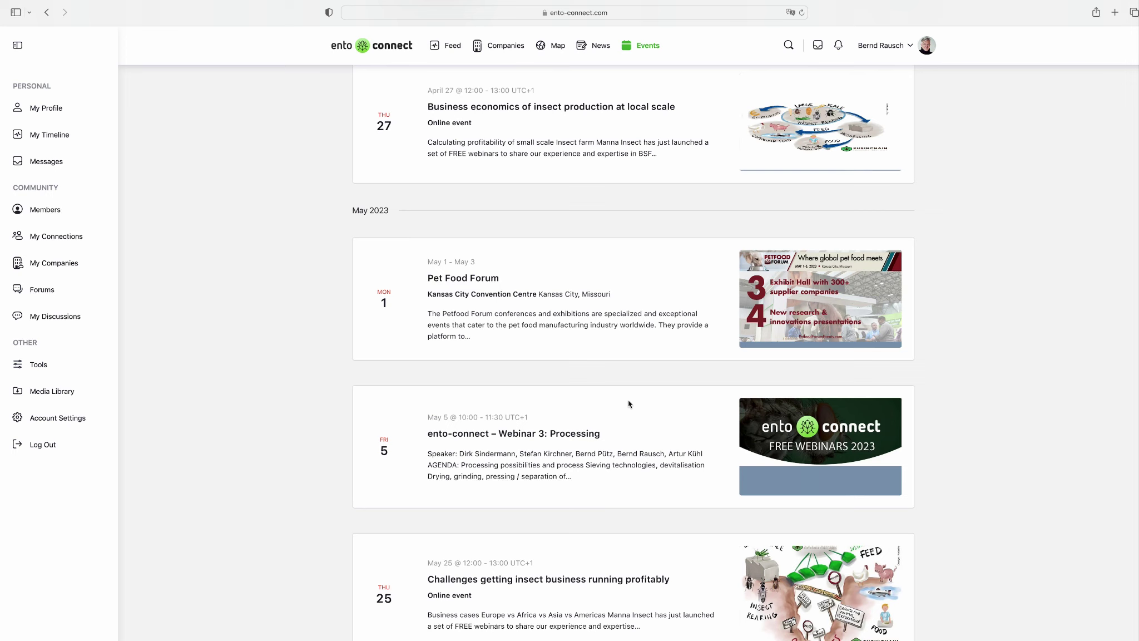
scroll(629, 403, "down", 2)
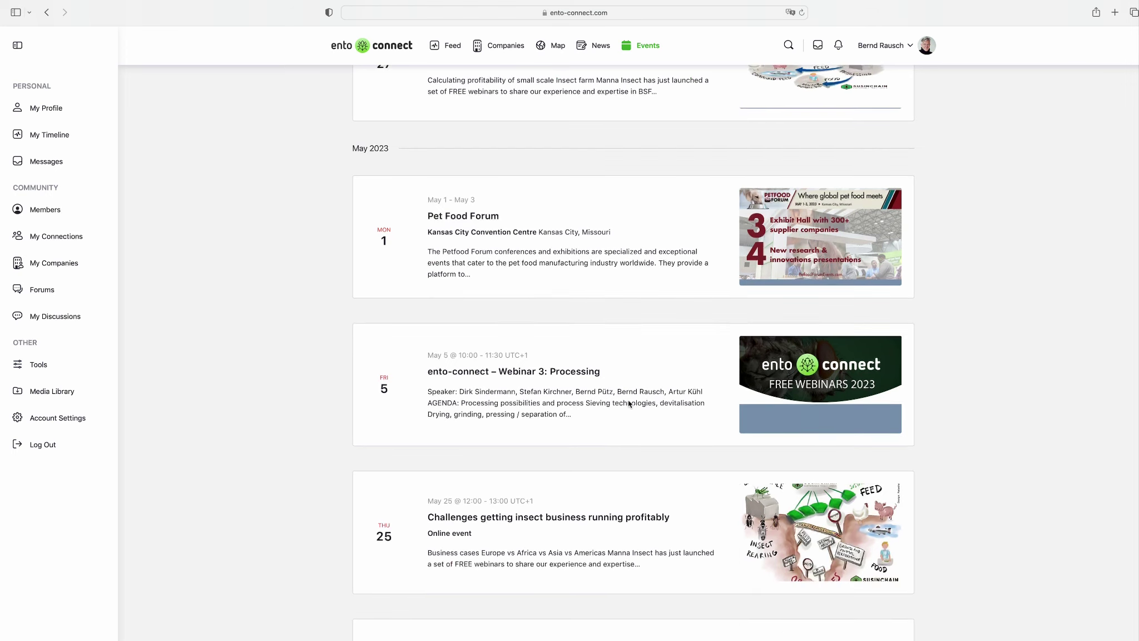
Step: Open the May 5 Webinar 3: Processing page with its speakers and agenda
left_click(582, 374)
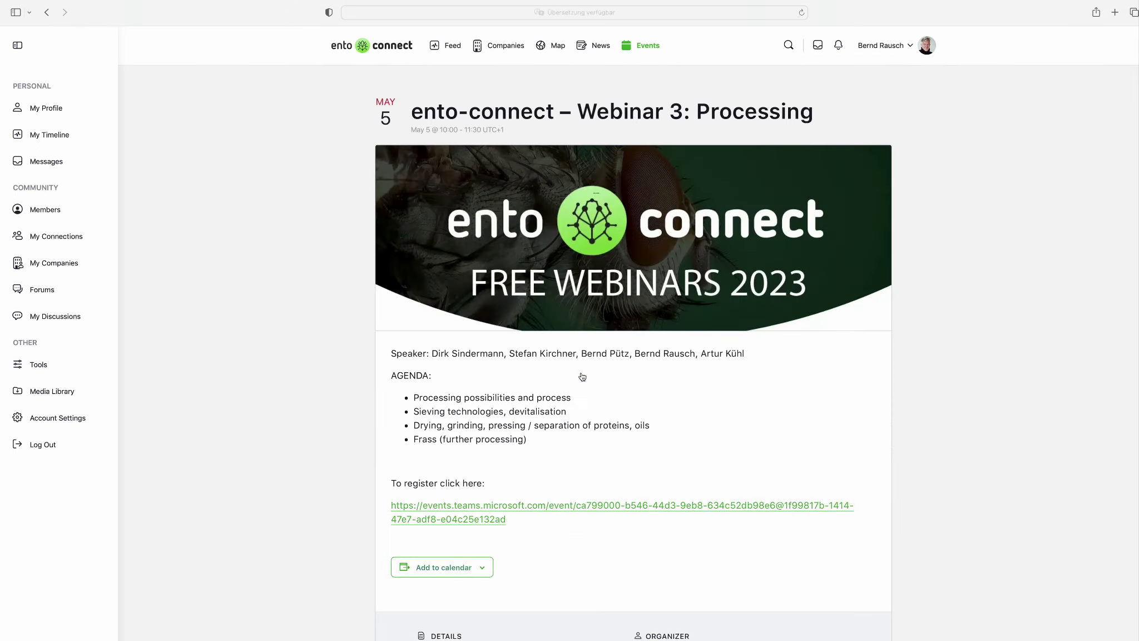
scroll(664, 522, "down", 3)
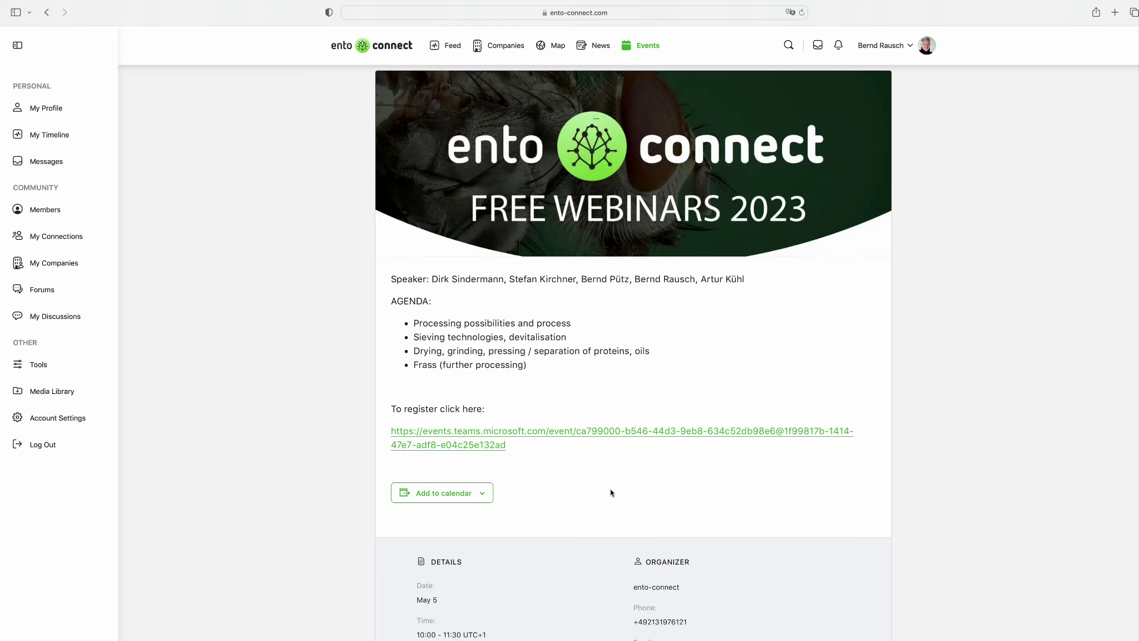
scroll(610, 488, "up", 3)
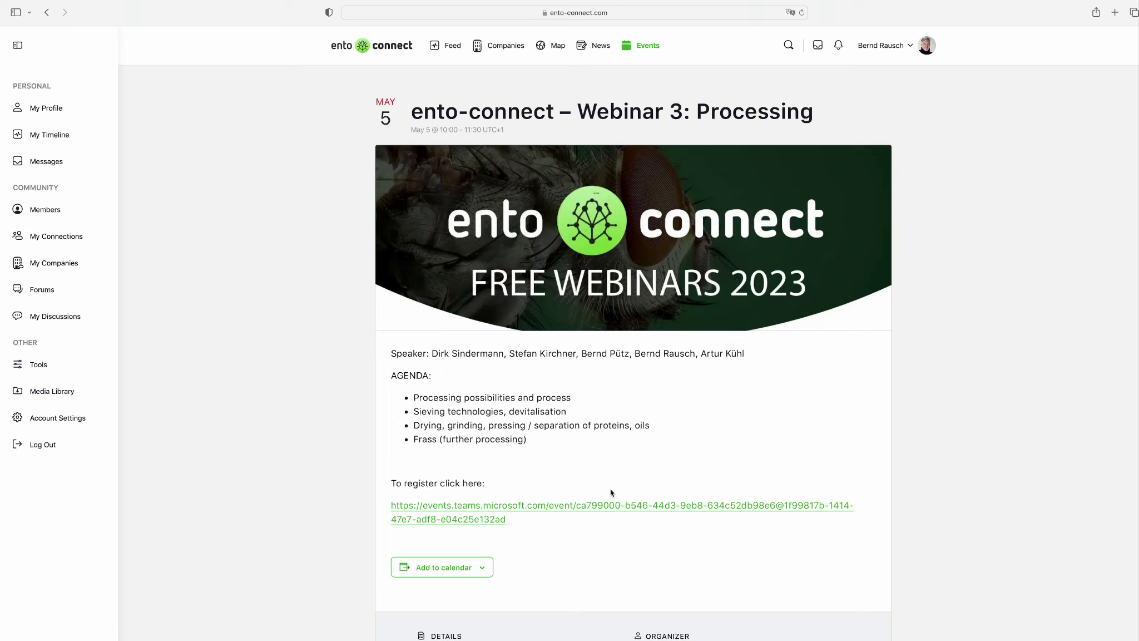
Step: Check the account menu, notifications and messages dropdowns while staying on the event page
left_click(920, 50)
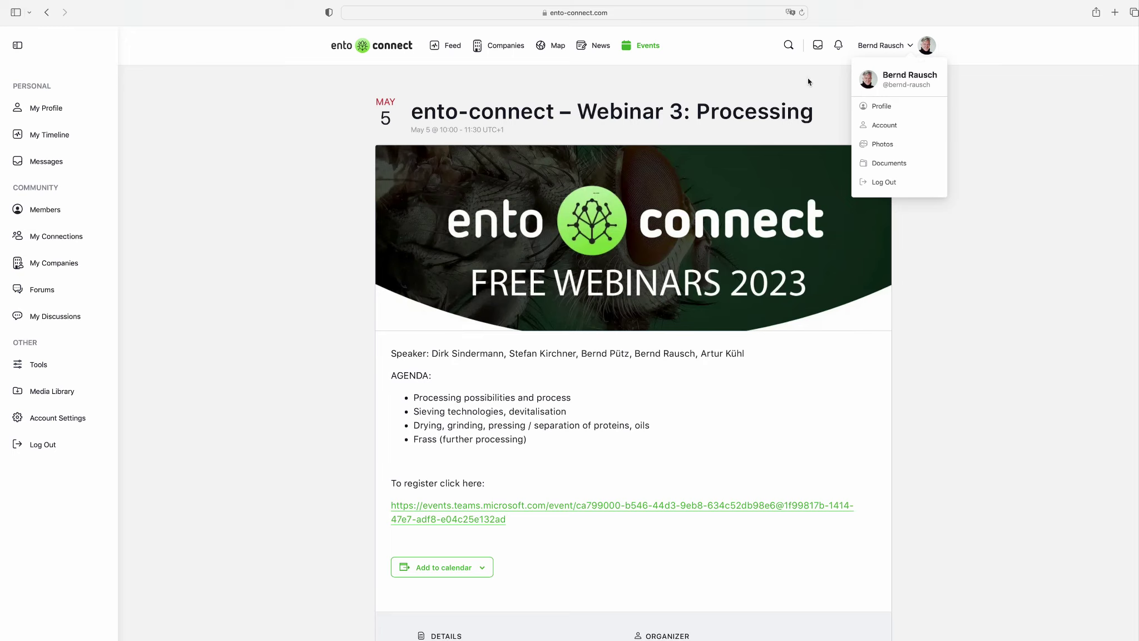
left_click(840, 47)
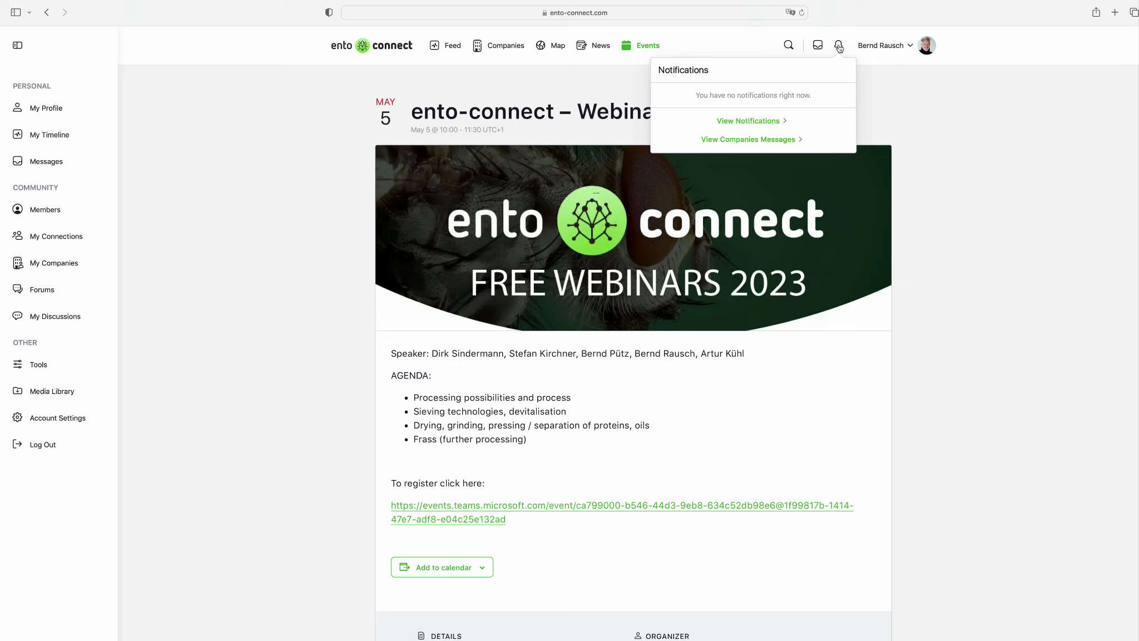
left_click(883, 88)
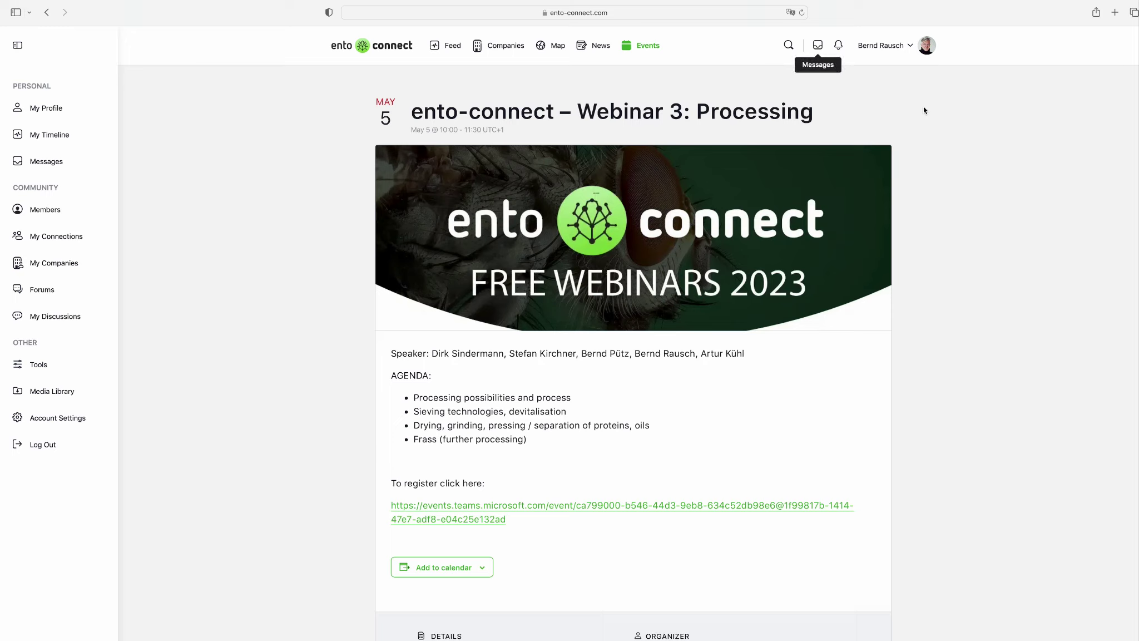
left_click(819, 45)
left_click(819, 46)
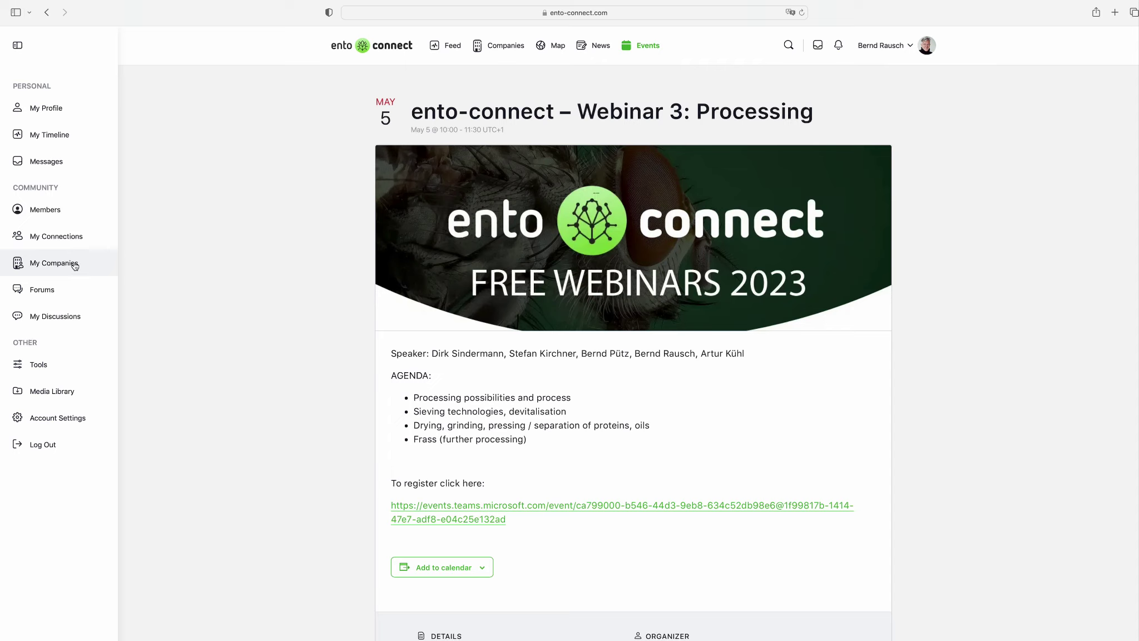
Step: Visit My Companies, then return to the full Companies directory
left_click(53, 263)
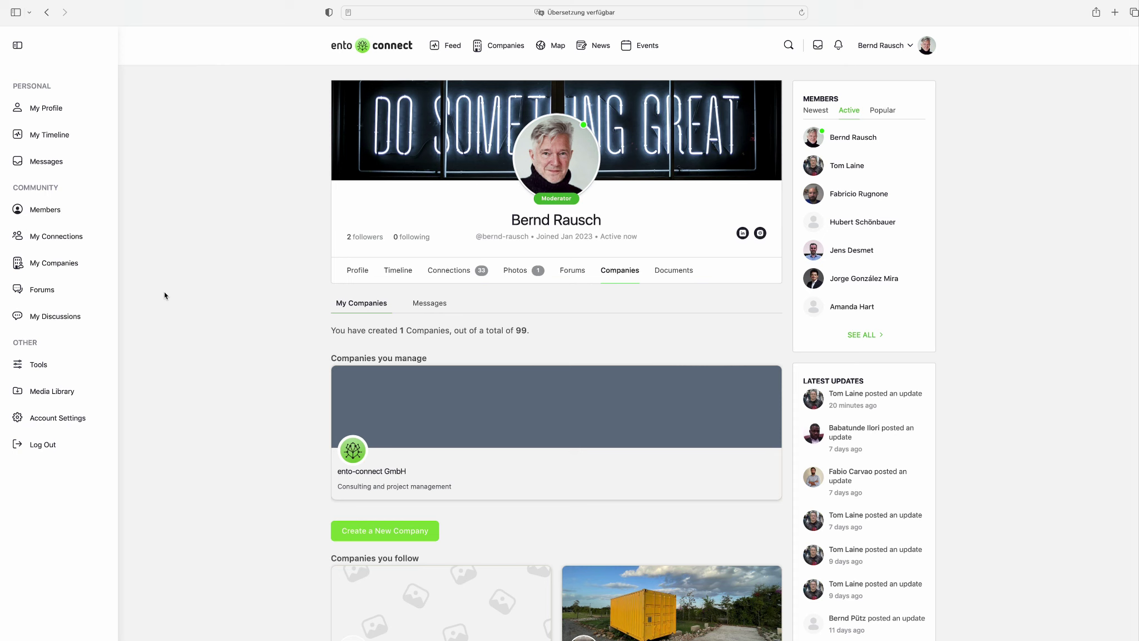
scroll(244, 338, "down", 3)
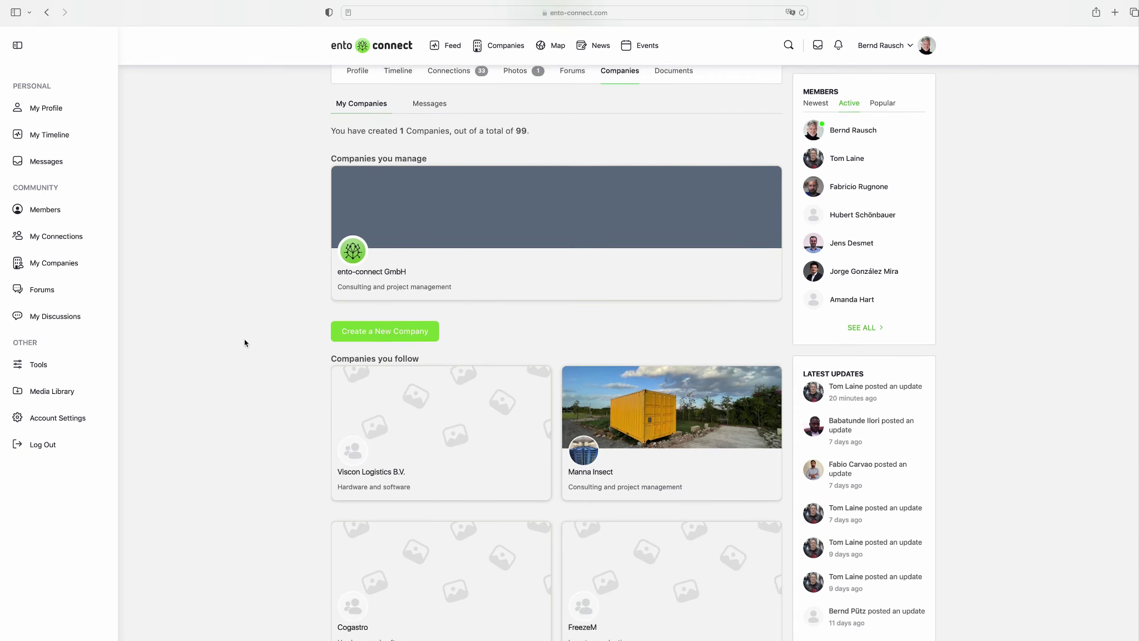
scroll(244, 340, "up", 2)
scroll(243, 340, "up", 1)
scroll(243, 339, "up", 1)
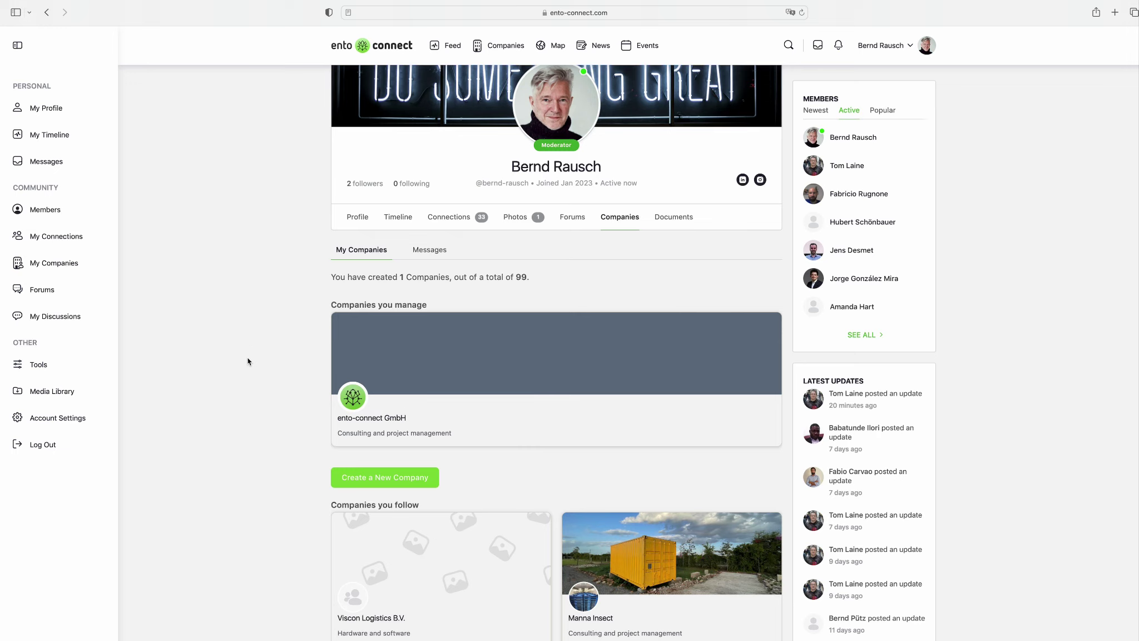
scroll(248, 361, "down", 3)
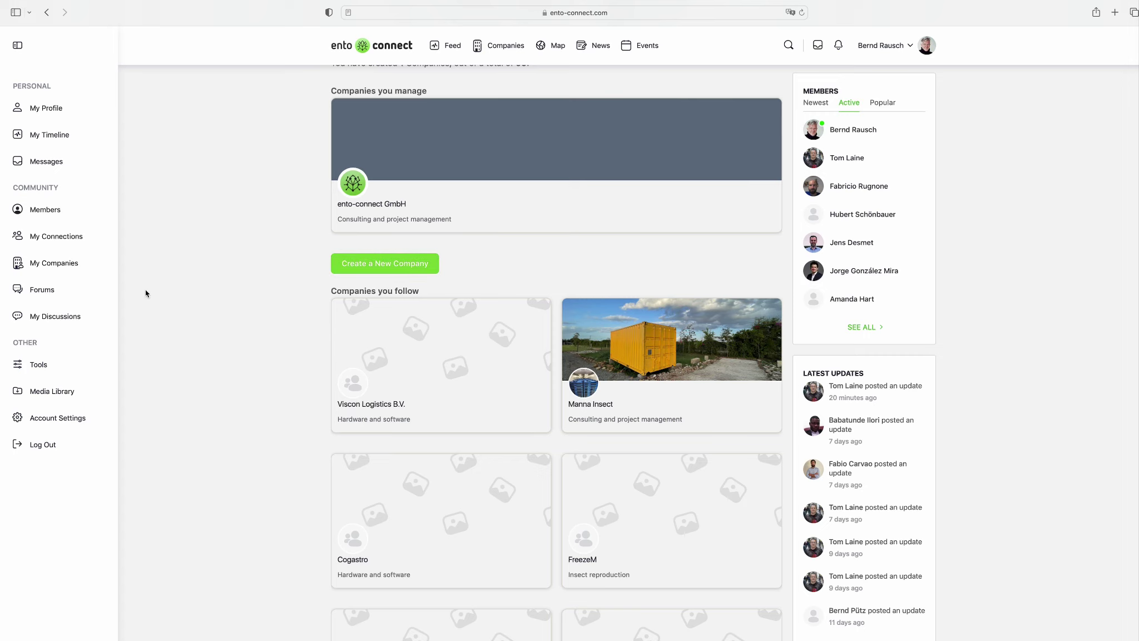
scroll(145, 290, "up", 3)
scroll(120, 261, "up", 1)
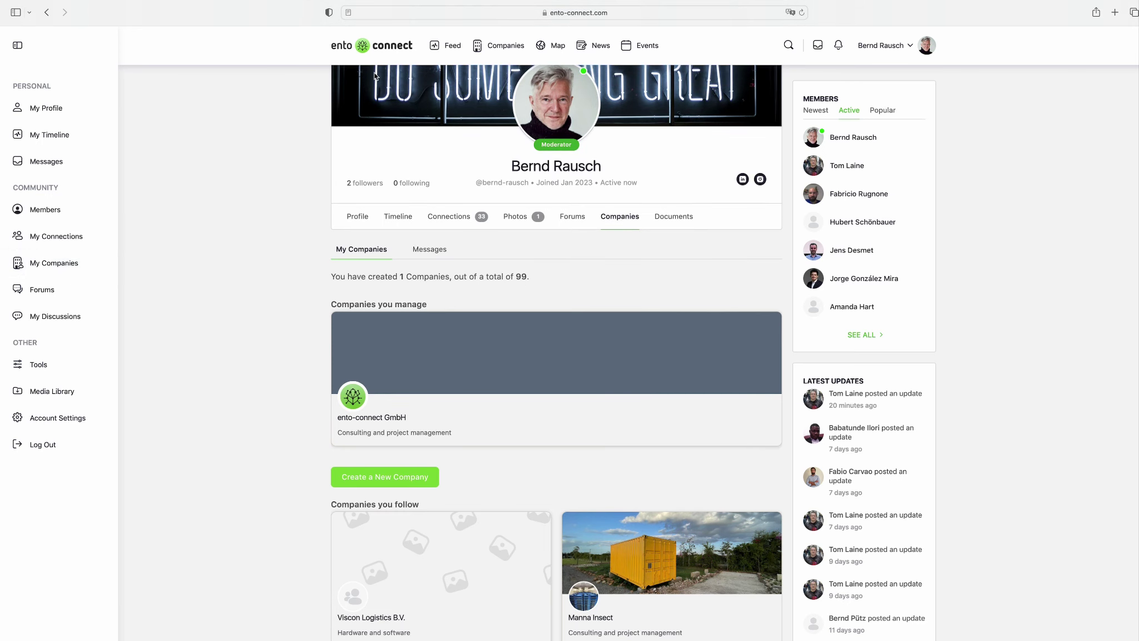
left_click(502, 45)
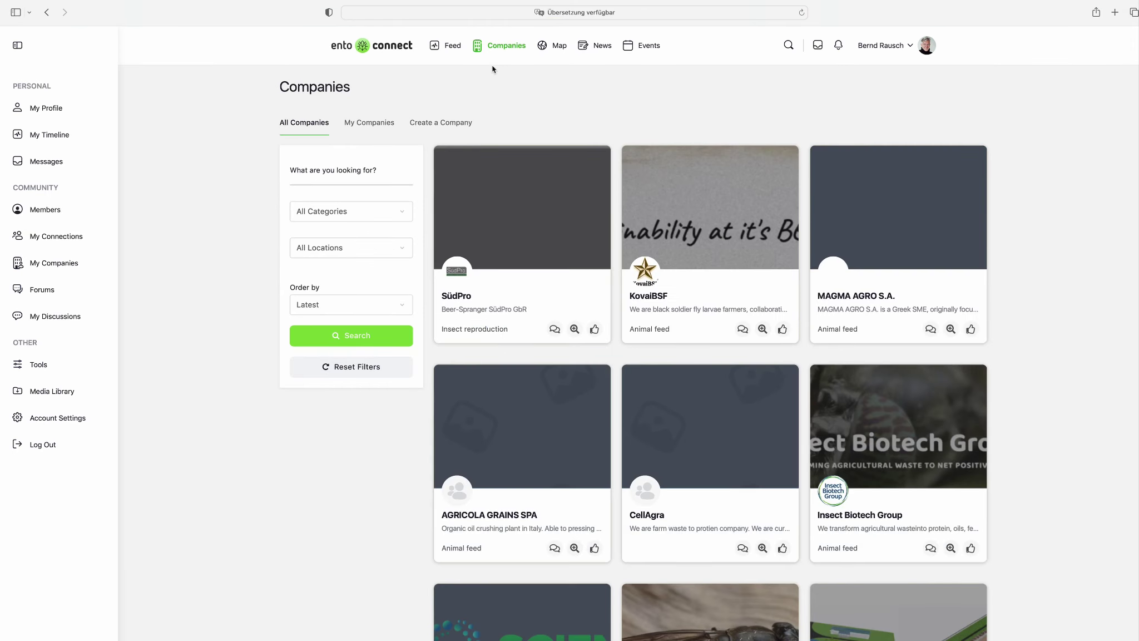
Step: Show the empty Create Your Company form with its blank preview
left_click(440, 122)
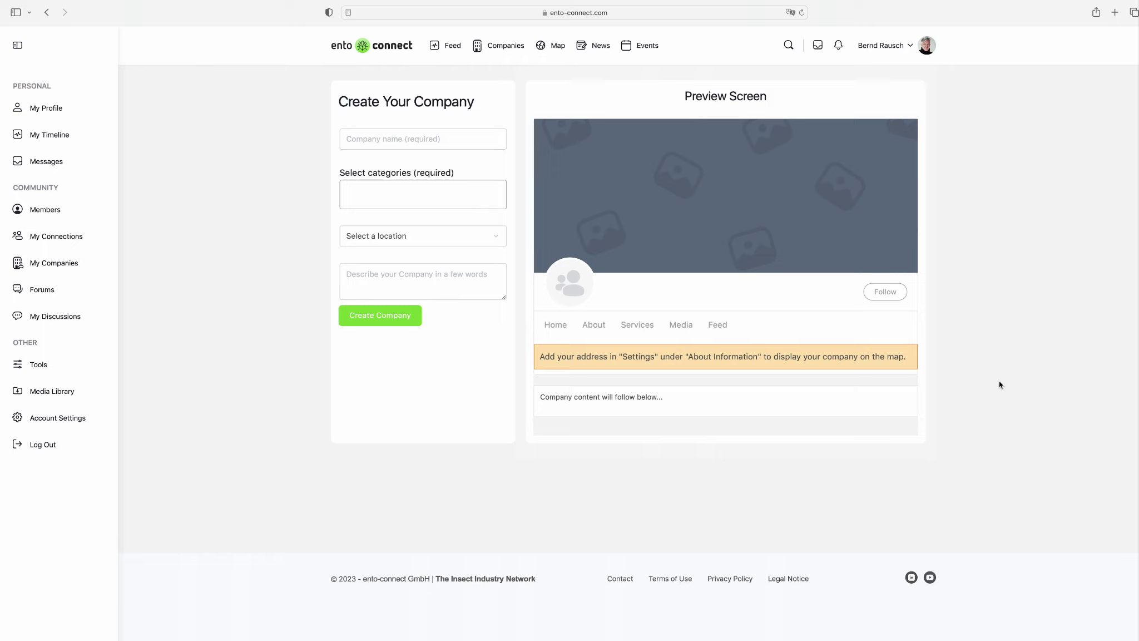
Step: Open Forums to browse the six topic forums and all 18 discussions
left_click(47, 298)
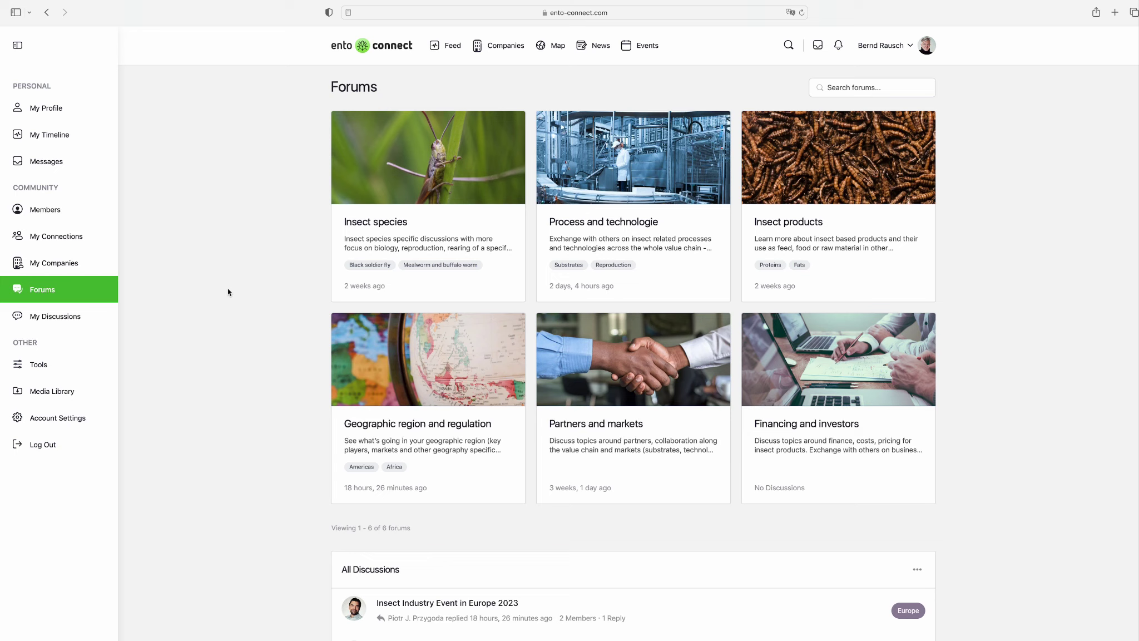
scroll(228, 288, "down", 15)
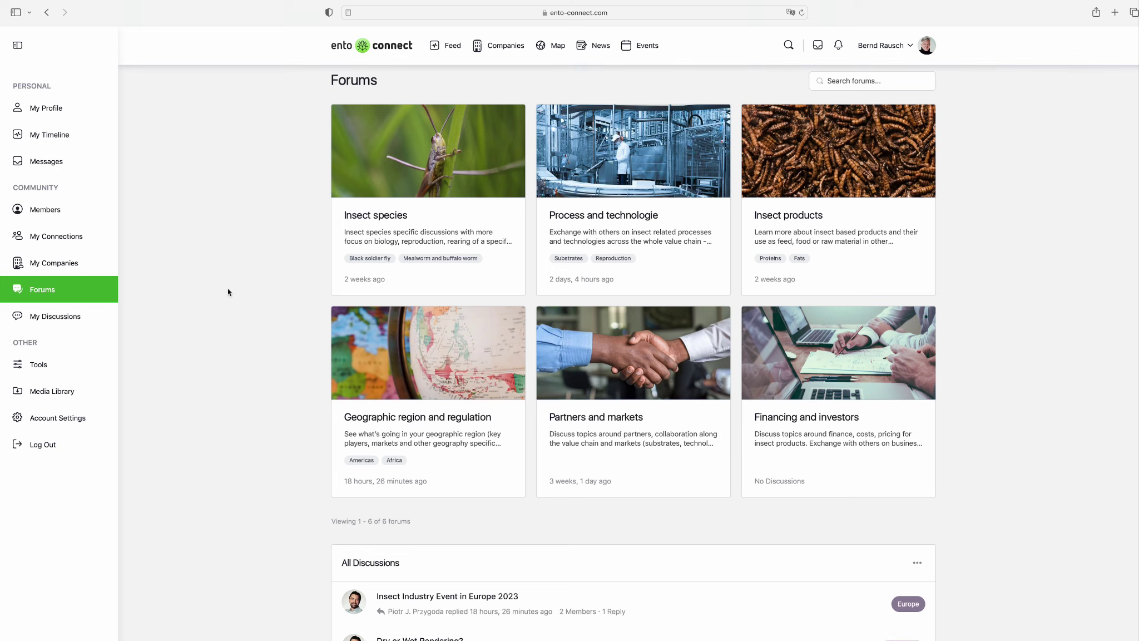
scroll(229, 289, "down", 5)
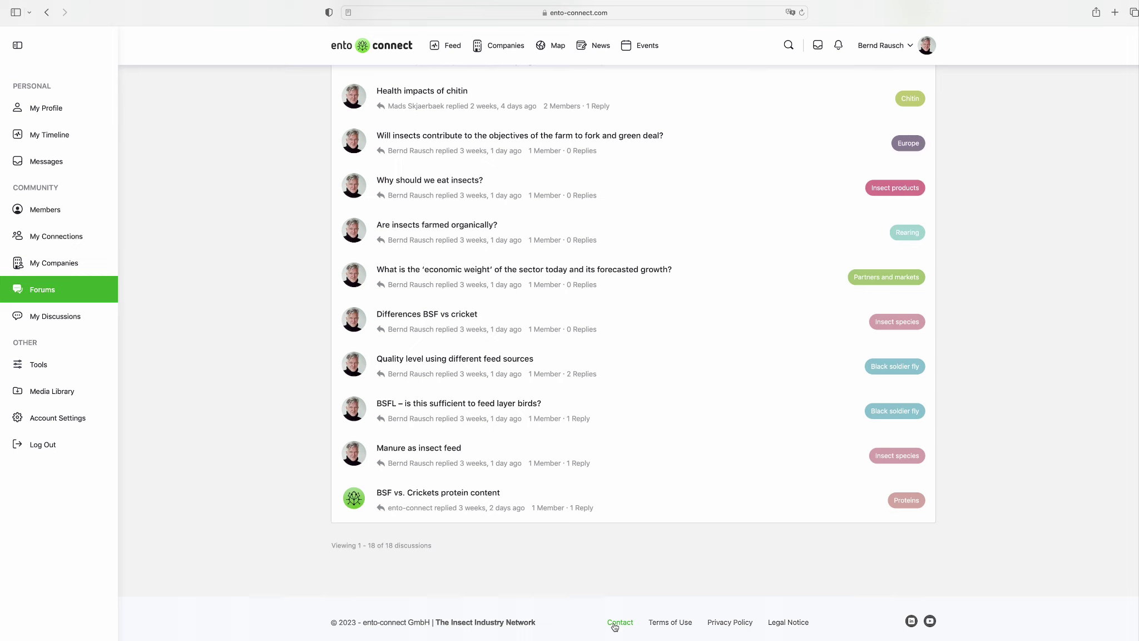
Step: Open the footer Contact form and browse the Your Topic list, closing it unselected
left_click(614, 626)
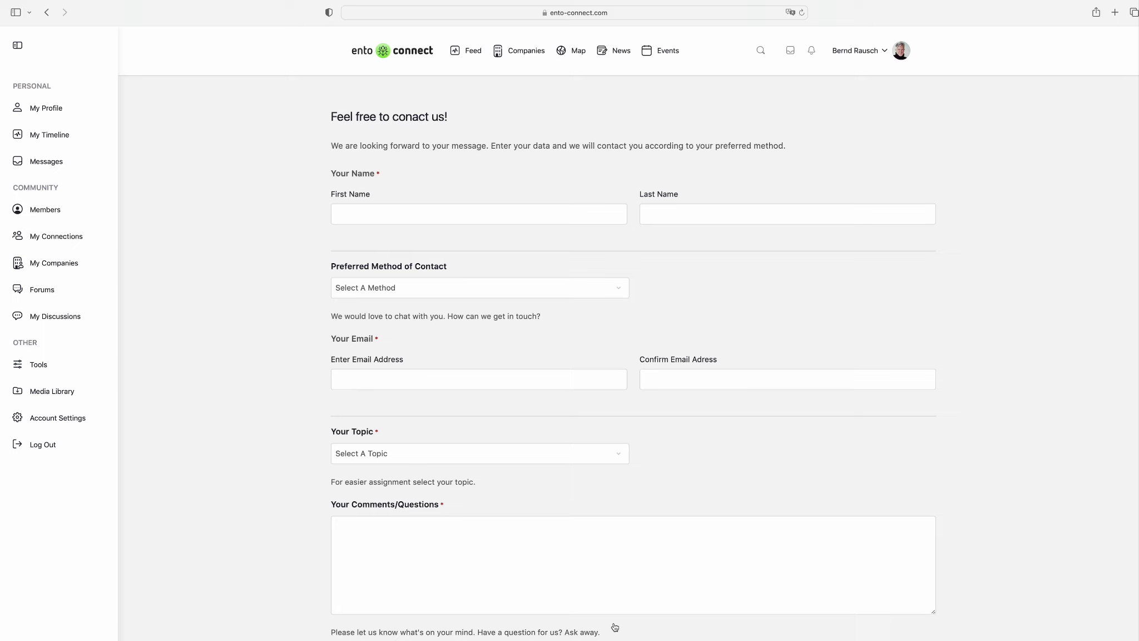
left_click(619, 454)
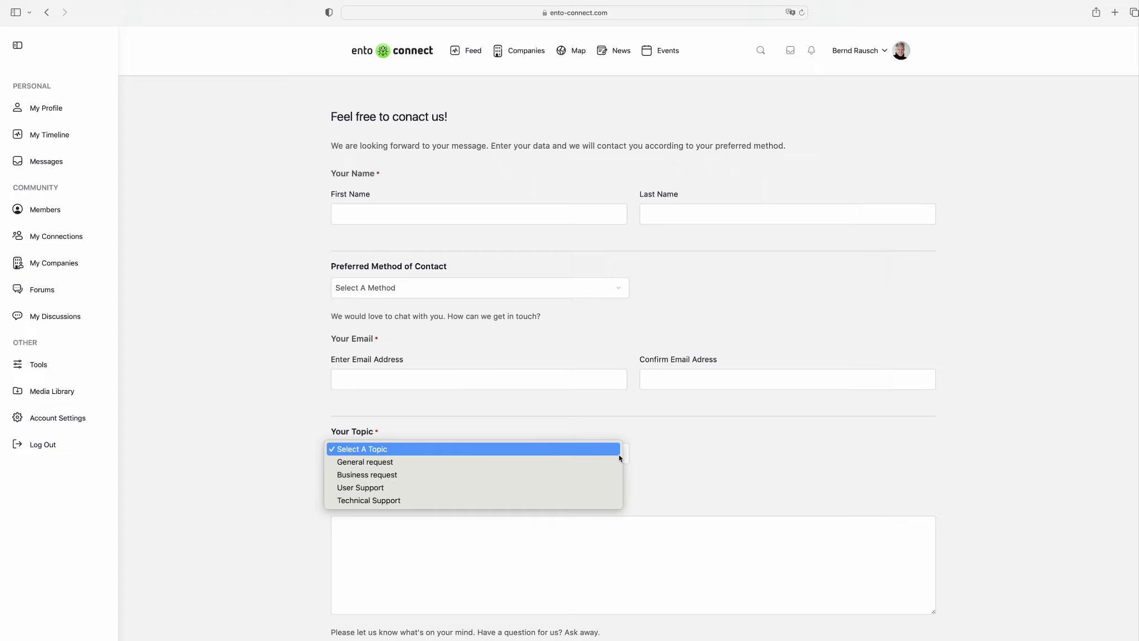
left_click(713, 456)
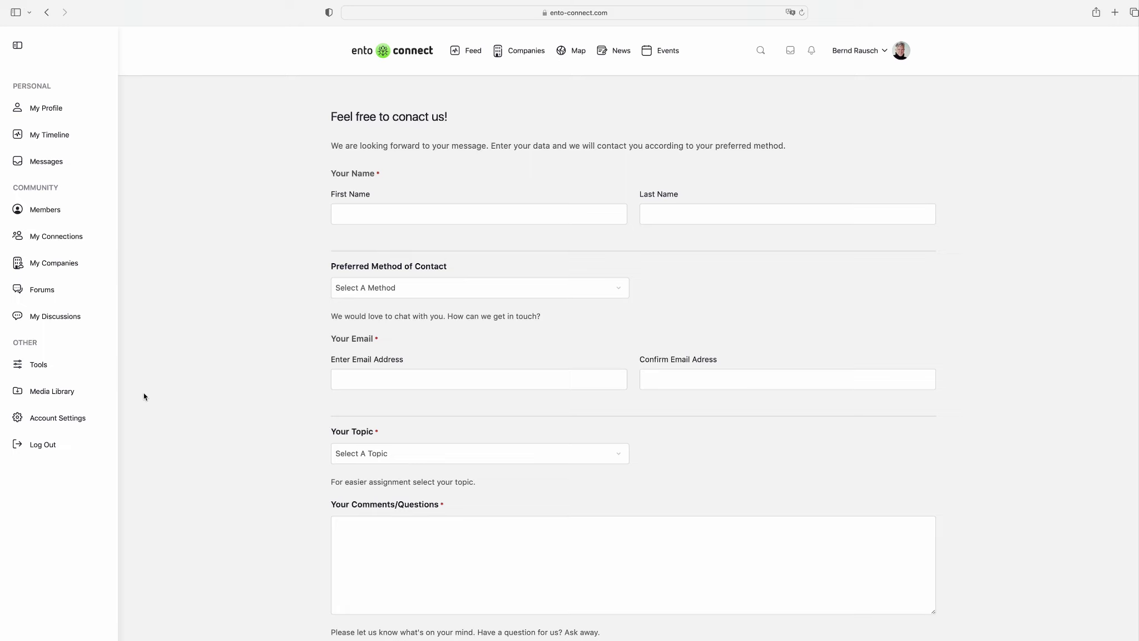
Step: Open Tools to show the Black Soldierfly calculator for 20,000 tons of substrate yearly
left_click(40, 369)
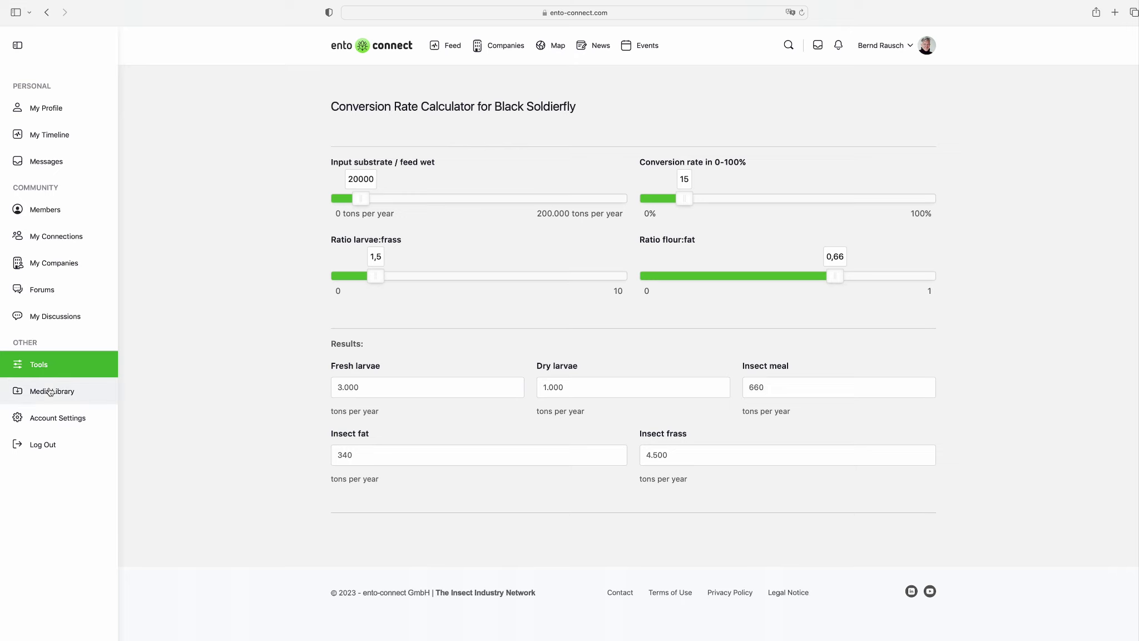
Step: Open the Media Library showing the six-video 2023 Webinar 1 – Q1 playlist
left_click(49, 392)
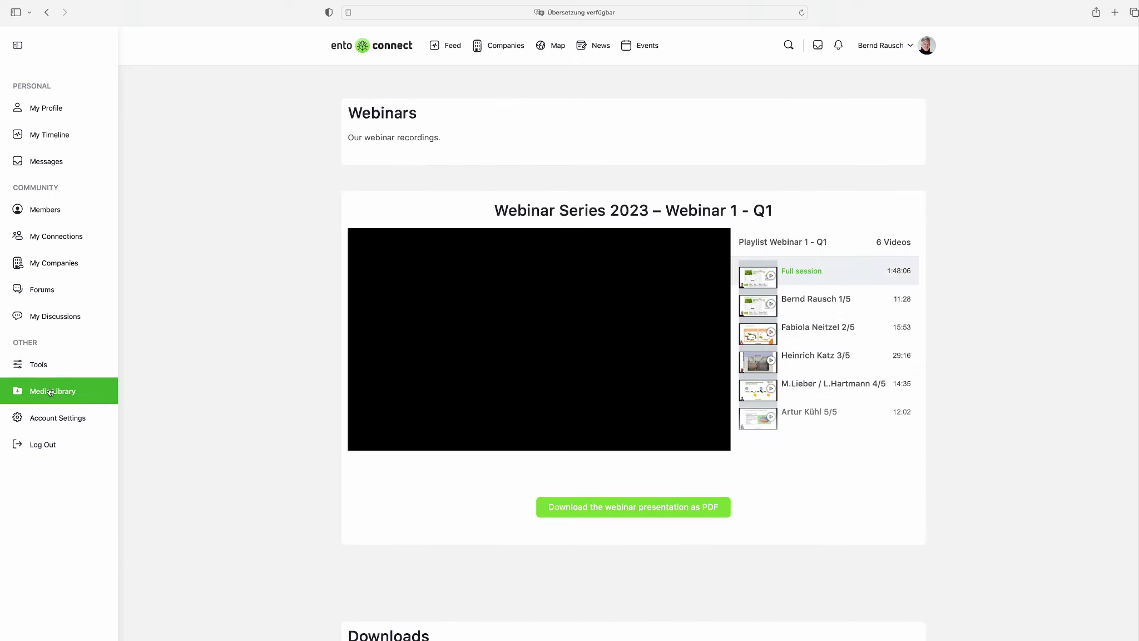